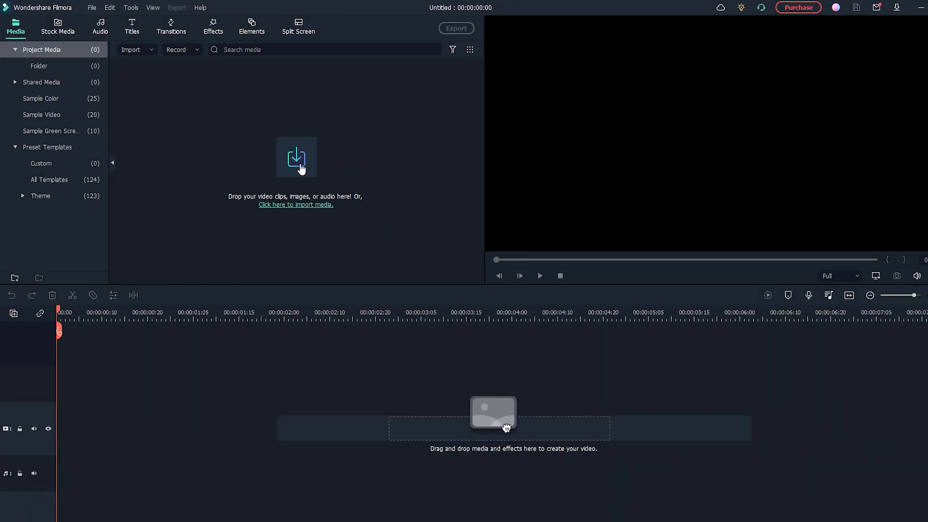
Step: Import the Image, Music and Video files from the mix folder, declining proxy creation
{"action": "left_click", "coordinate": [297, 160]}
{"action": "left_click_drag", "start_coordinate": [128, 130], "coordinate": [366, 221]}
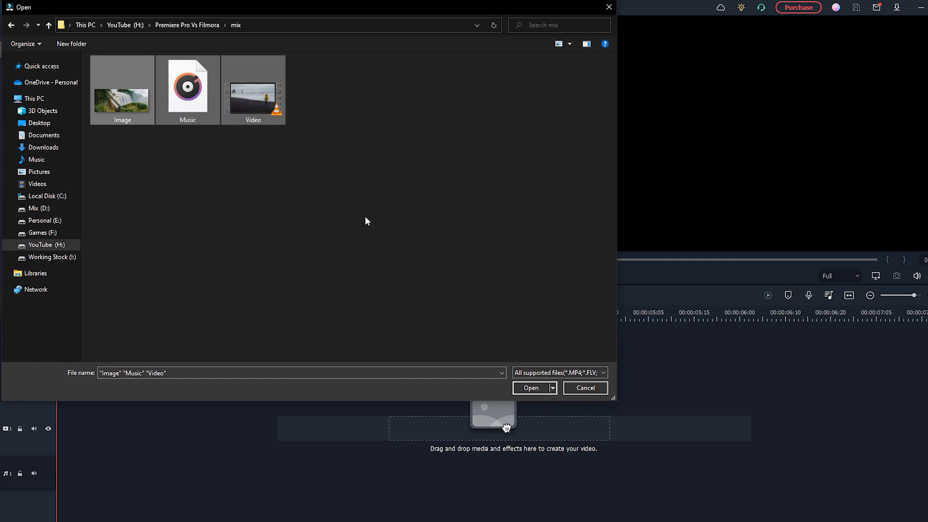
{"action": "left_click", "coordinate": [530, 387]}
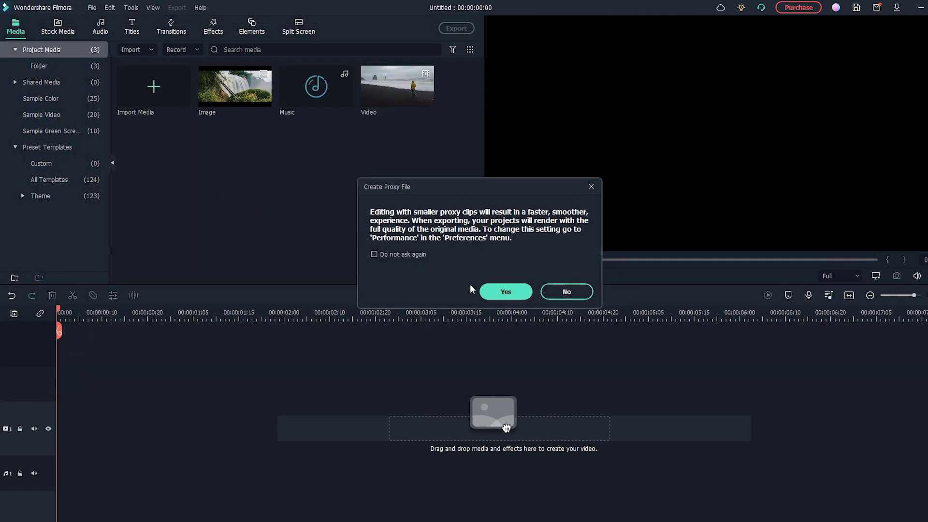
{"action": "left_click", "coordinate": [564, 291]}
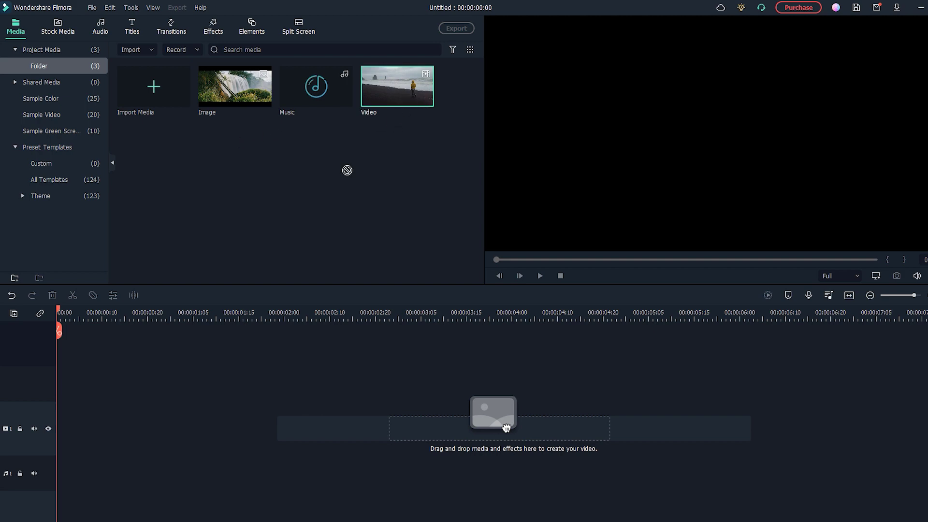
Step: Drag a clip onto the timeline, then browse the Giphy and Pixabay stock libraries
{"action": "left_click_drag", "start_coordinate": [506, 428], "coordinate": [116, 392]}
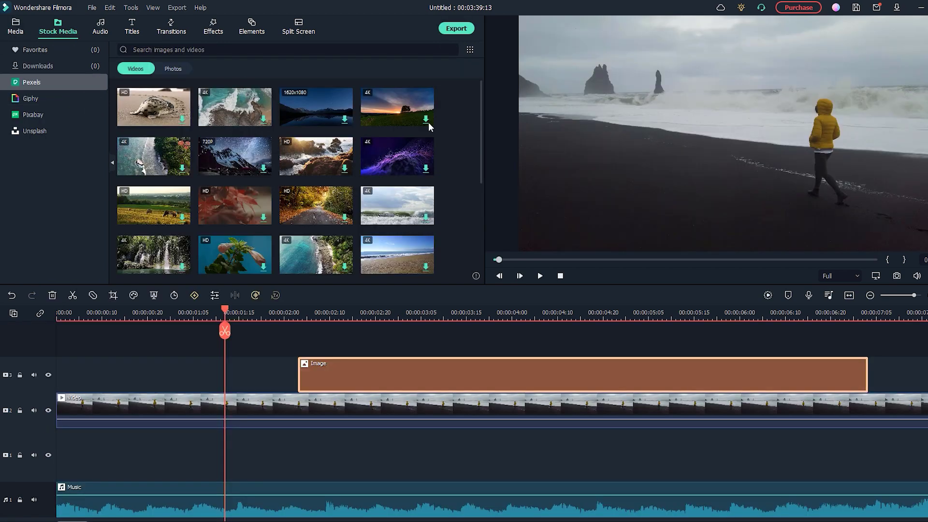
{"action": "scroll", "coordinate": [479, 182], "scroll_direction": "down", "scroll_amount": 2}
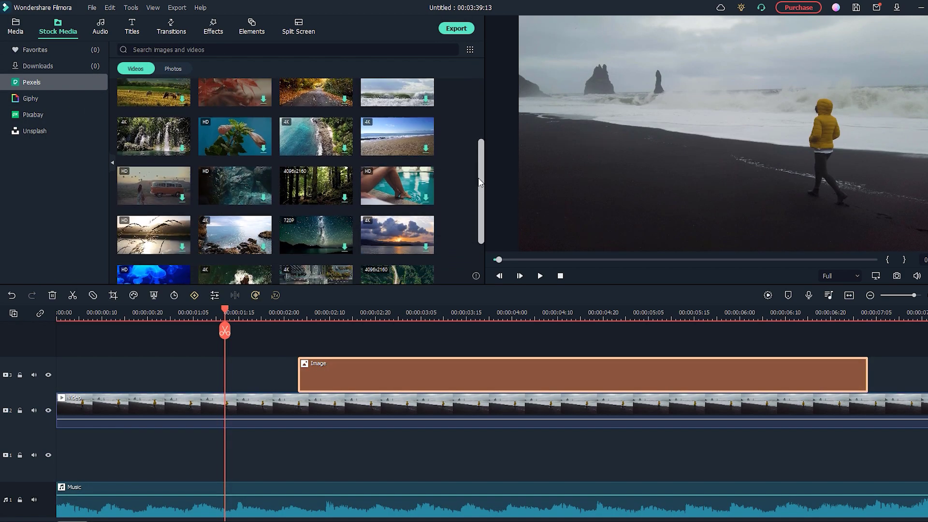
{"action": "scroll", "coordinate": [479, 182], "scroll_direction": "down", "scroll_amount": 3}
{"action": "left_click", "coordinate": [47, 99]}
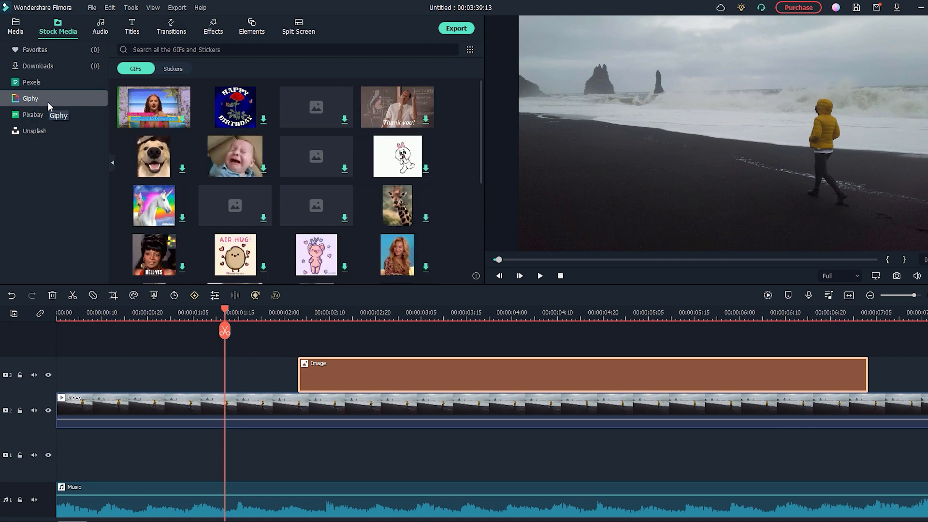
{"action": "scroll", "coordinate": [481, 110], "scroll_direction": "down", "scroll_amount": 2}
{"action": "left_click", "coordinate": [42, 115]}
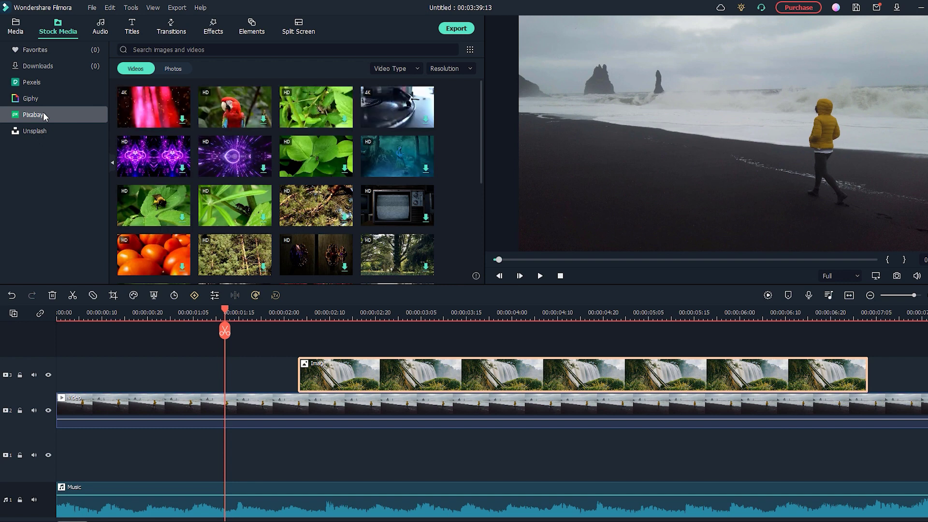
Step: Place the Unsplash yellow-flowers photo on track 3 and move the playhead to about 24 s
{"action": "scroll", "coordinate": [482, 106], "scroll_direction": "down", "scroll_amount": 2}
{"action": "left_click", "coordinate": [50, 131]}
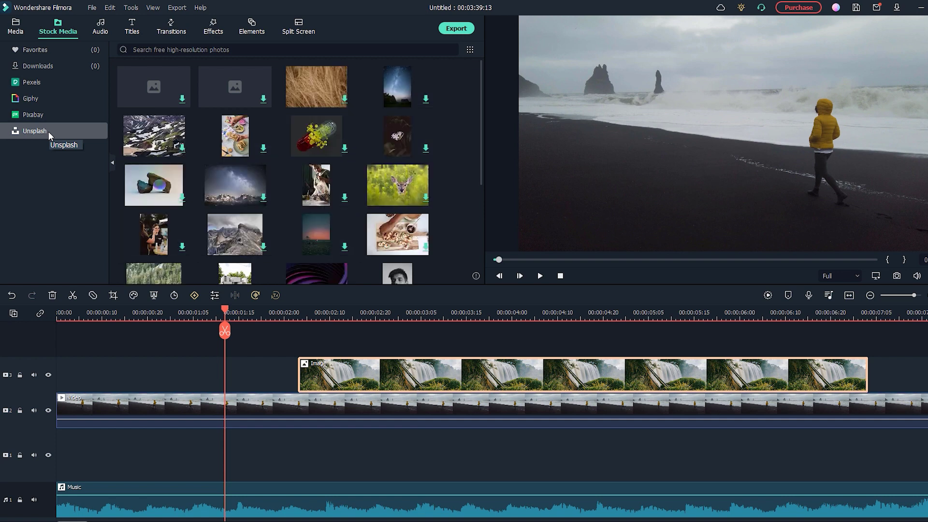
{"action": "scroll", "coordinate": [476, 138], "scroll_direction": "down", "scroll_amount": 2}
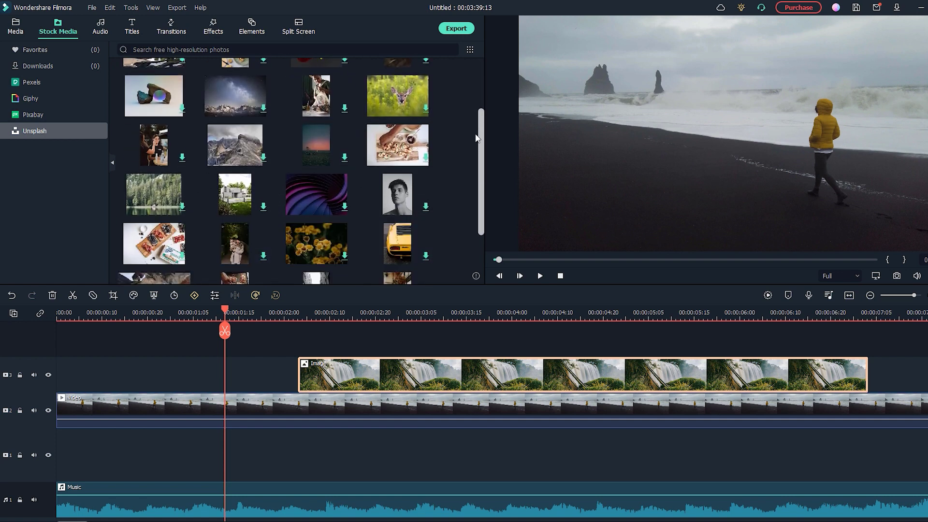
{"action": "scroll", "coordinate": [474, 145], "scroll_direction": "down", "scroll_amount": 1}
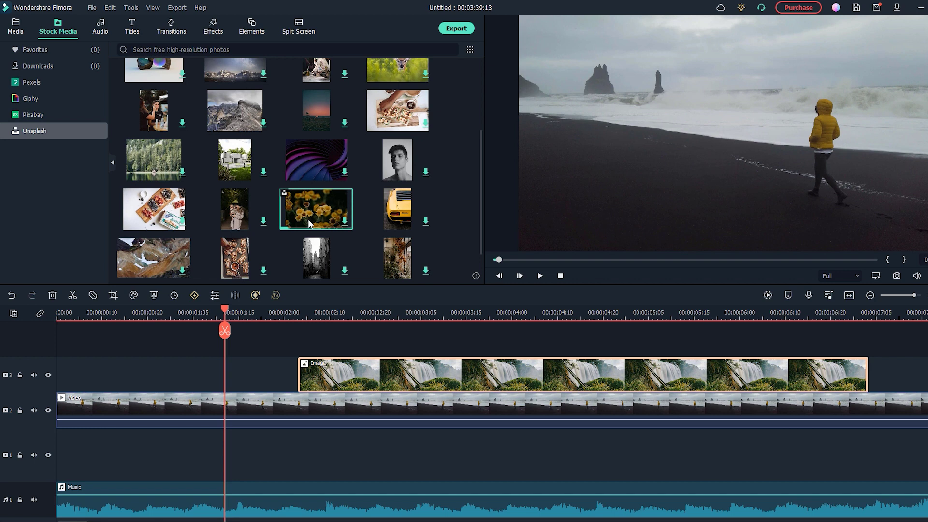
{"action": "left_click_drag", "start_coordinate": [654, 394], "coordinate": [265, 394]}
{"action": "left_click_drag", "start_coordinate": [271, 313], "coordinate": [343, 313]}
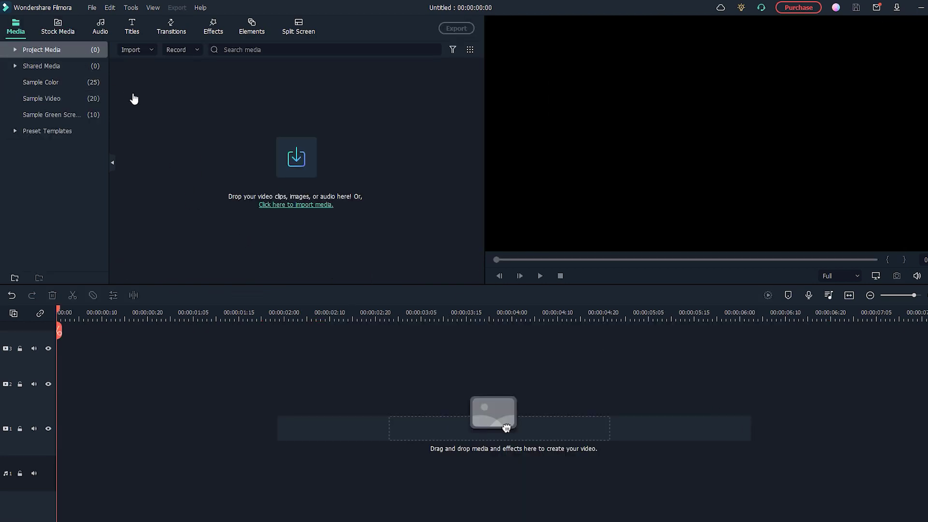
Step: In Project Settings, keep 16:9 and 3840 x 2160 and set the frame rate to 60 fps
{"action": "left_click", "coordinate": [97, 9]}
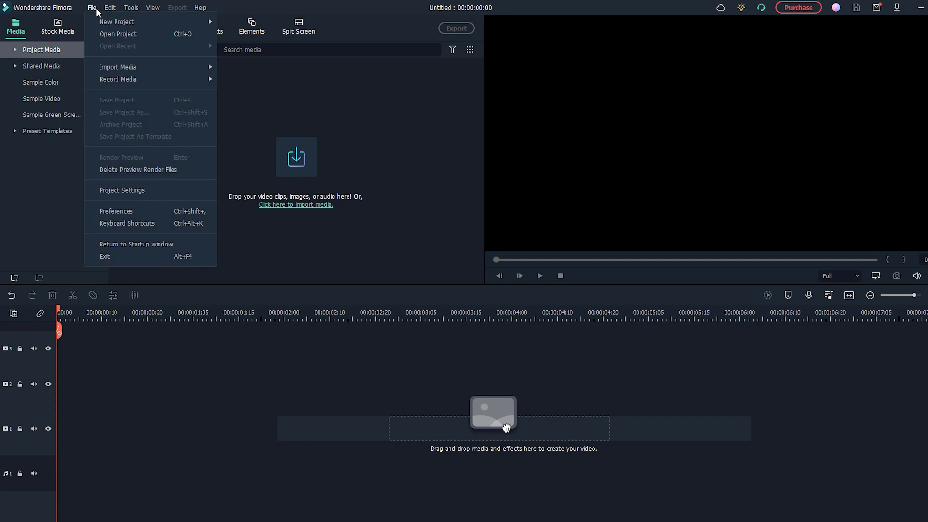
{"action": "left_click", "coordinate": [169, 191]}
{"action": "left_click", "coordinate": [507, 197]}
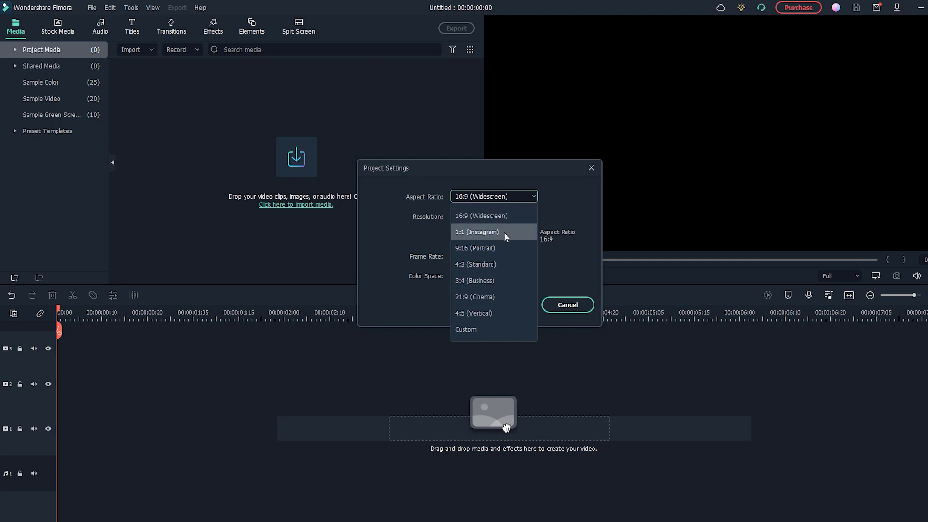
{"action": "left_click", "coordinate": [520, 216]}
{"action": "left_click", "coordinate": [522, 218]}
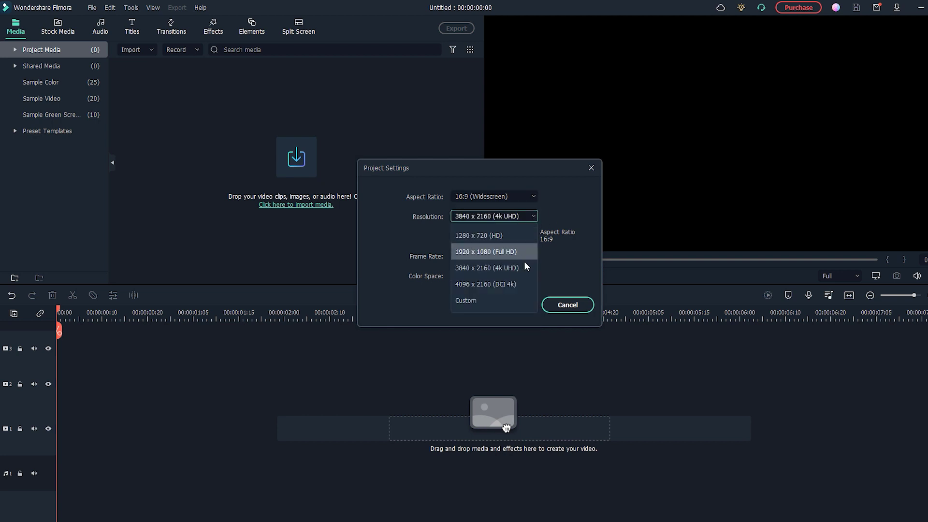
{"action": "left_click", "coordinate": [546, 268]}
{"action": "left_click", "coordinate": [493, 261]}
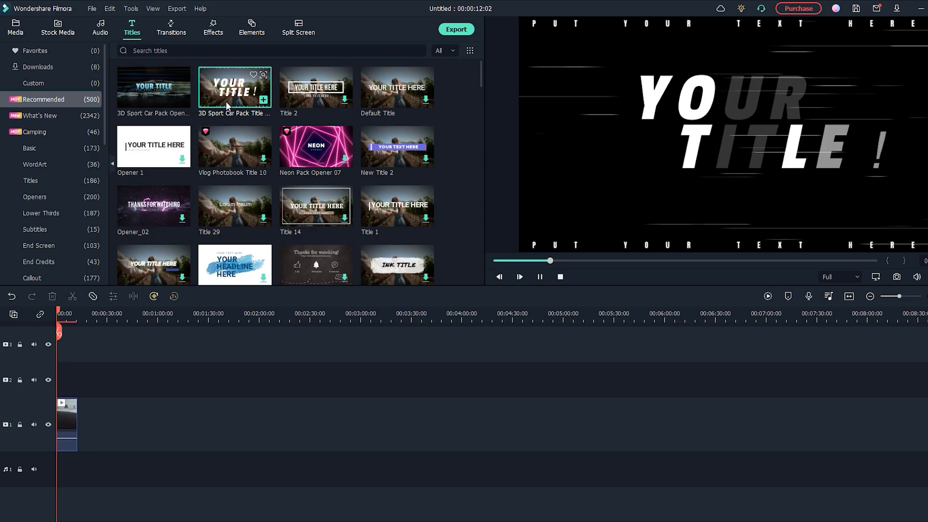
Step: Preview titles: Shake It Up Pack 01, Summer Set Sunshine, Fast Glitch 09, Galaxy Pack 1, Dark Movie Promo 04
{"action": "scroll", "coordinate": [290, 169], "scroll_direction": "down", "scroll_amount": 5}
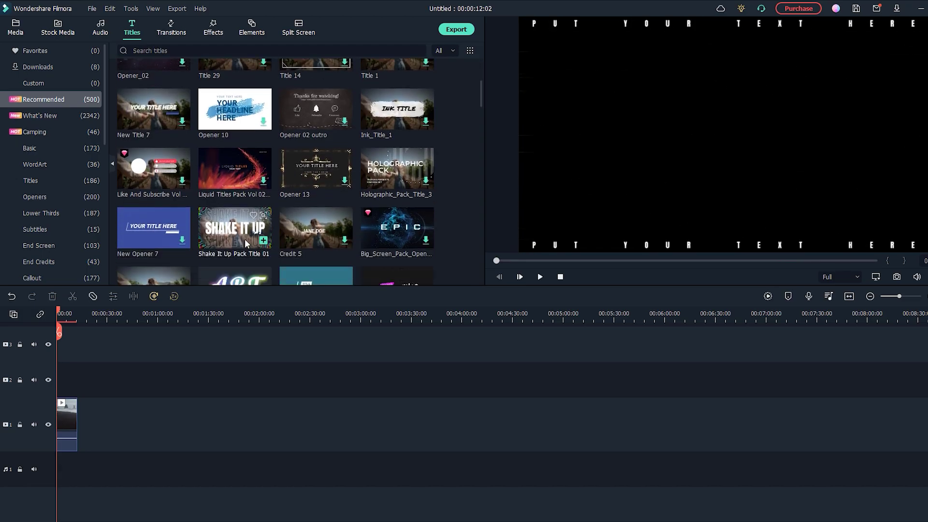
{"action": "left_click", "coordinate": [235, 226]}
{"action": "scroll", "coordinate": [463, 181], "scroll_direction": "down", "scroll_amount": 3}
{"action": "scroll", "coordinate": [463, 185], "scroll_direction": "down", "scroll_amount": 3}
{"action": "left_click", "coordinate": [235, 168]}
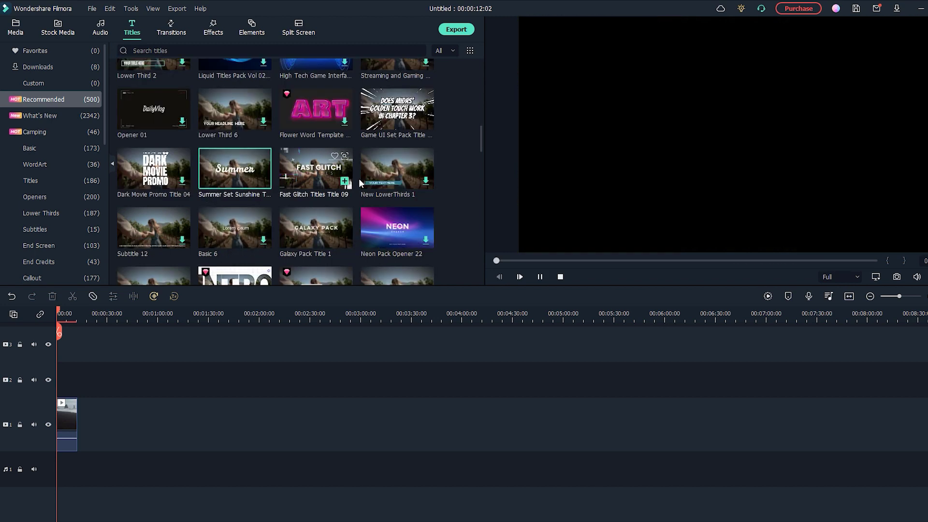
{"action": "left_click", "coordinate": [323, 175]}
{"action": "left_click", "coordinate": [305, 232]}
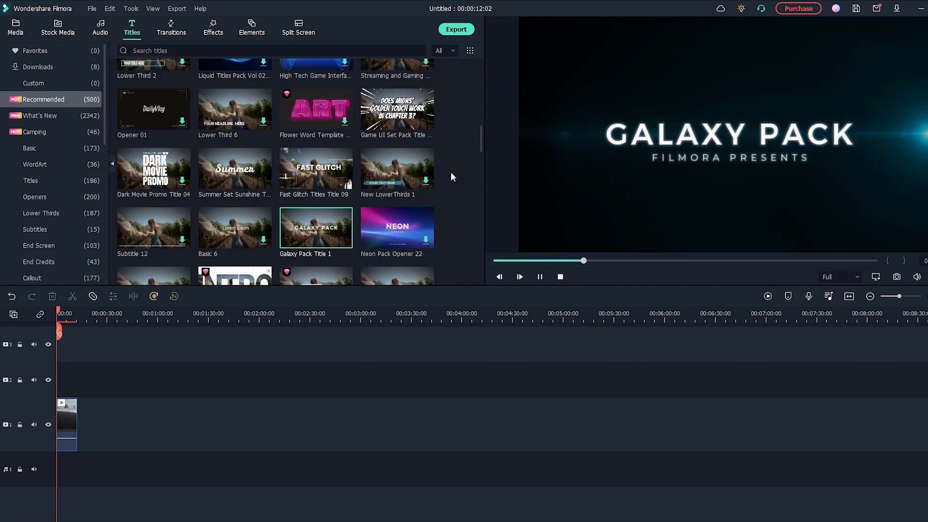
{"action": "left_click", "coordinate": [144, 180]}
{"action": "left_click", "coordinate": [168, 167]}
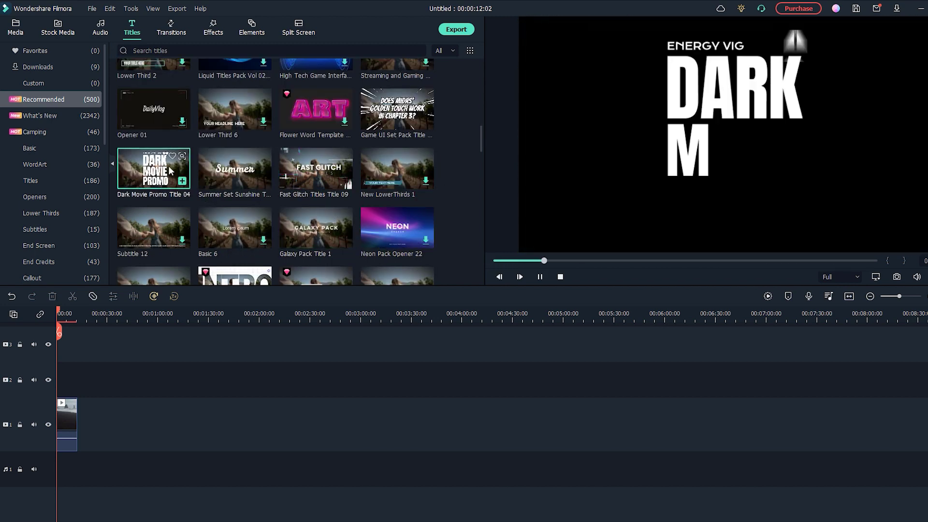
Step: Preview the Transition06, Beam Transition 5, Glitch Blocks and Beam Transition 4 transitions
{"action": "left_click", "coordinate": [172, 29]}
{"action": "left_click", "coordinate": [231, 106]}
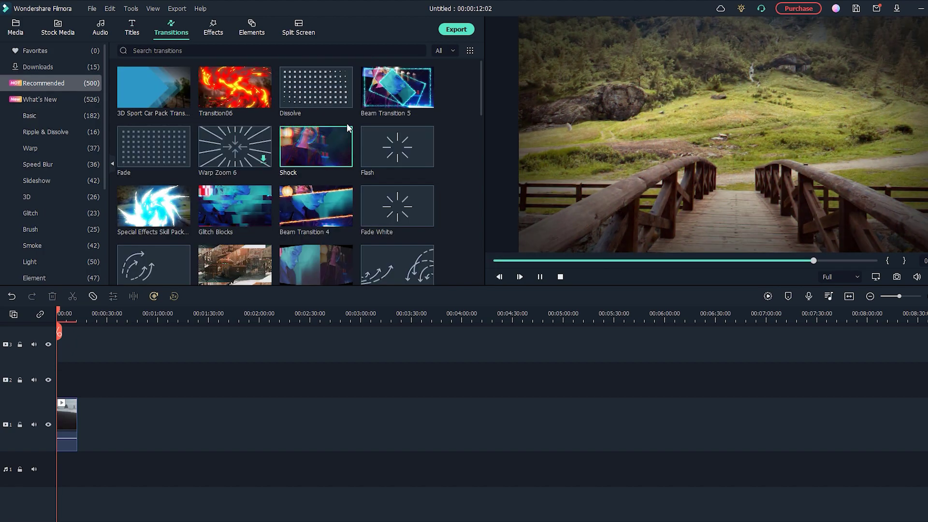
{"action": "left_click", "coordinate": [374, 110]}
{"action": "left_click", "coordinate": [162, 208]}
{"action": "left_click", "coordinate": [245, 210]}
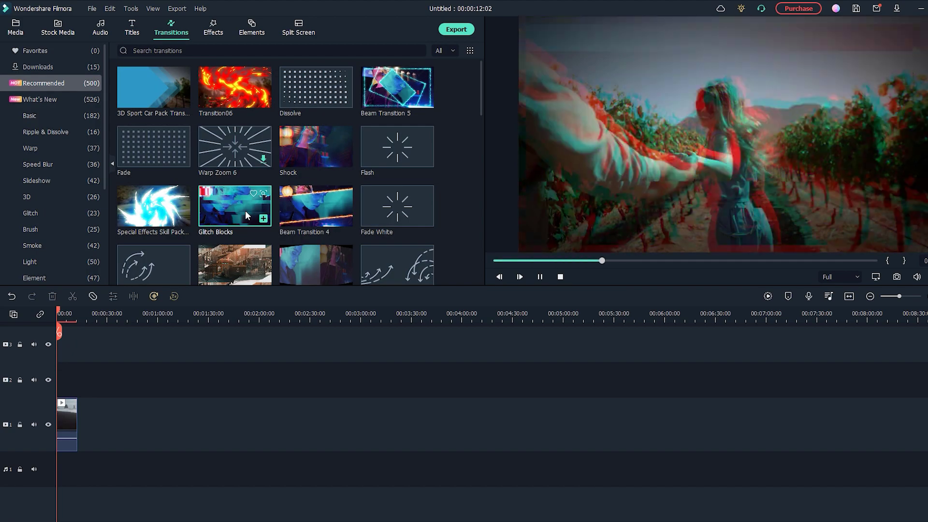
{"action": "left_click", "coordinate": [293, 215]}
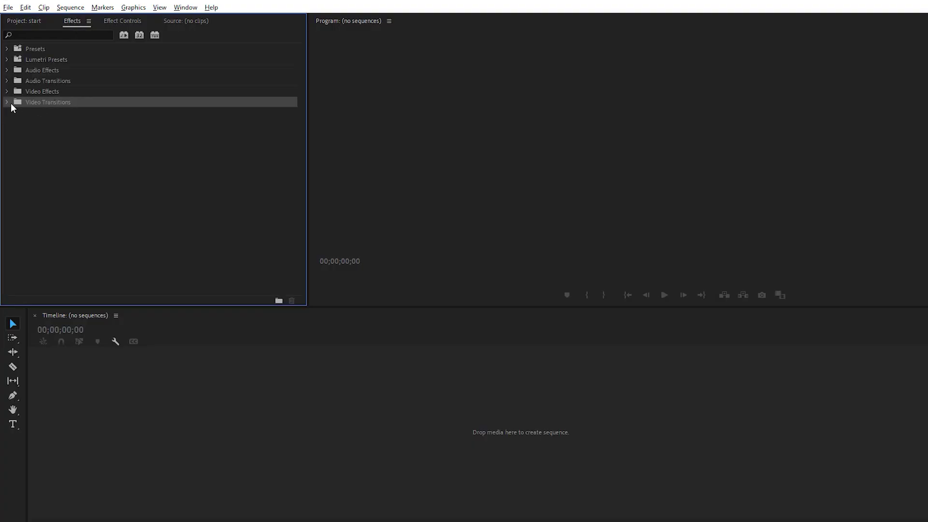
{"action": "left_click", "coordinate": [6, 102]}
{"action": "left_click", "coordinate": [13, 112]}
{"action": "left_click", "coordinate": [13, 122]}
{"action": "left_click", "coordinate": [12, 112]}
{"action": "left_click", "coordinate": [13, 123]}
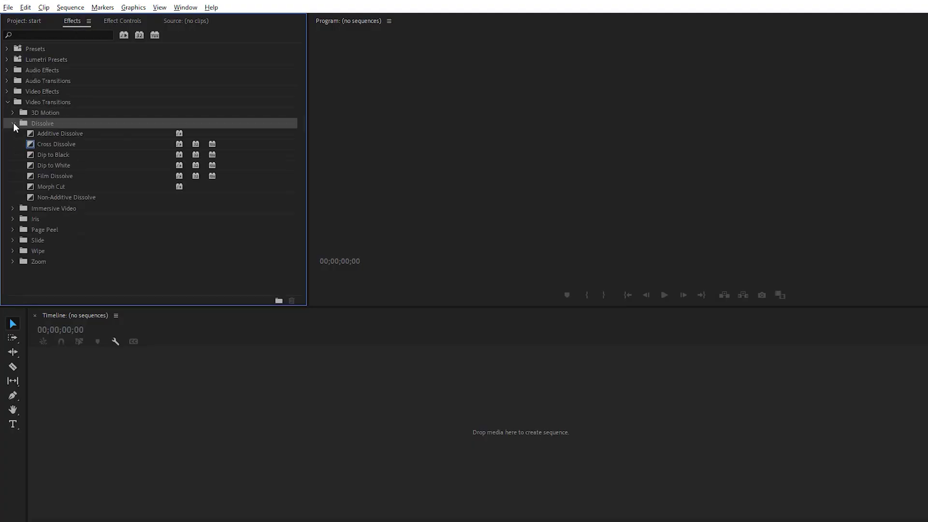
{"action": "left_click", "coordinate": [13, 123]}
{"action": "left_click", "coordinate": [12, 133]}
{"action": "left_click", "coordinate": [12, 133]}
{"action": "left_click", "coordinate": [12, 144]}
{"action": "left_click", "coordinate": [12, 144]}
{"action": "left_click", "coordinate": [13, 165]}
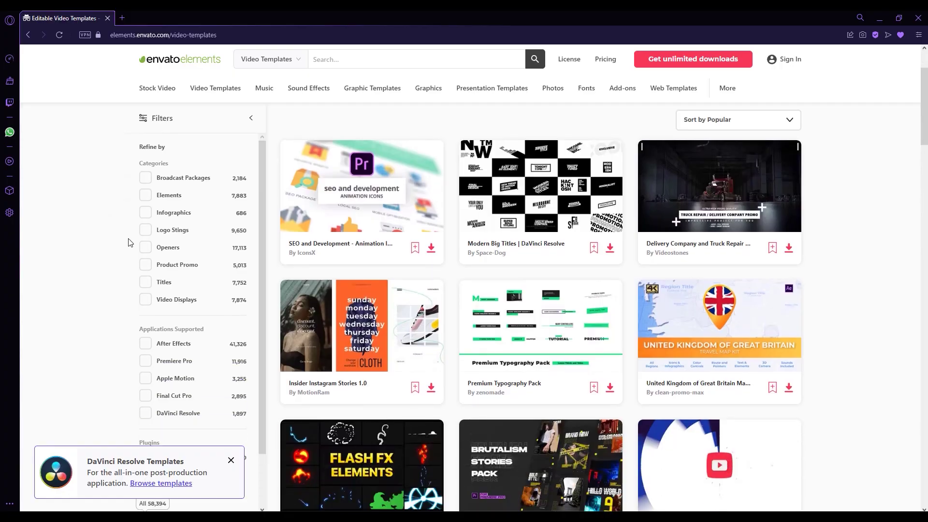
{"action": "scroll", "coordinate": [130, 242], "scroll_direction": "down", "scroll_amount": 10}
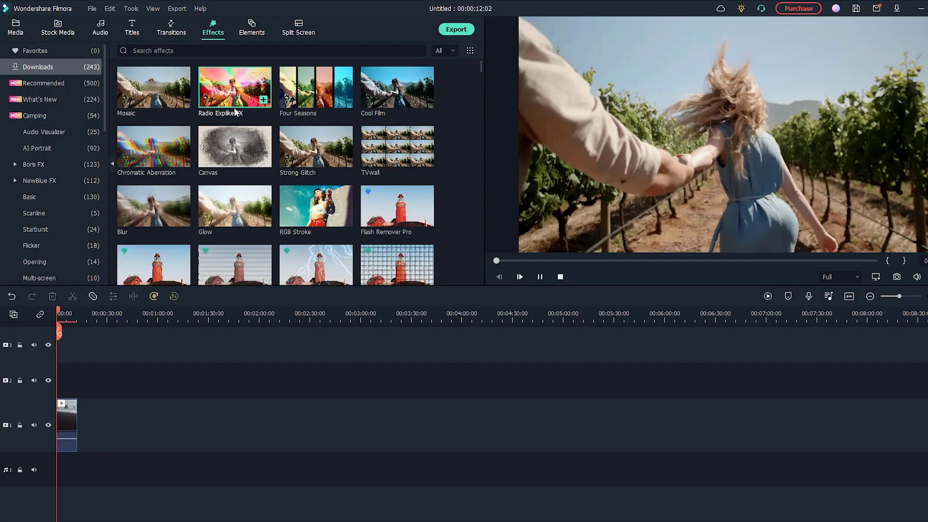
Step: Preview Radio Explode FX, Four Seasons, Chromatic Aberration and RGB Stroke from Downloads
{"action": "left_click", "coordinate": [236, 105]}
{"action": "left_click", "coordinate": [318, 102]}
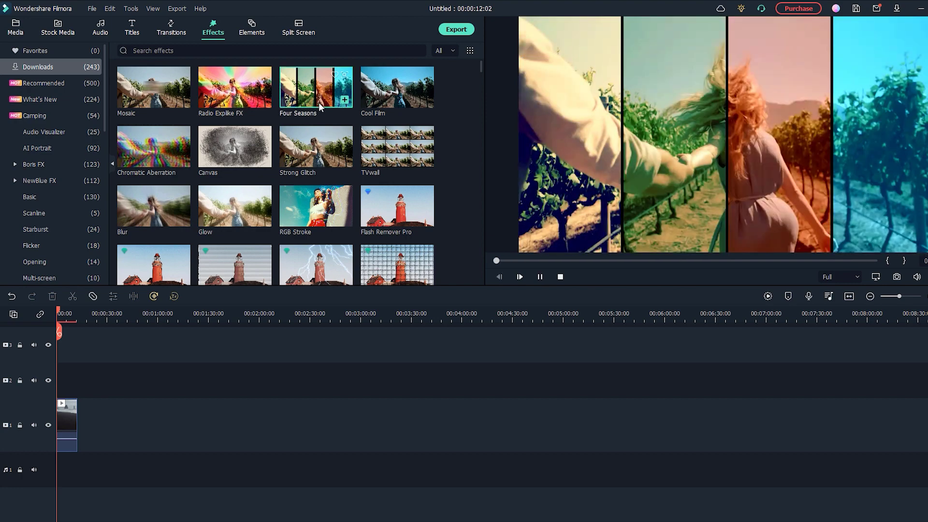
{"action": "left_click", "coordinate": [164, 162]}
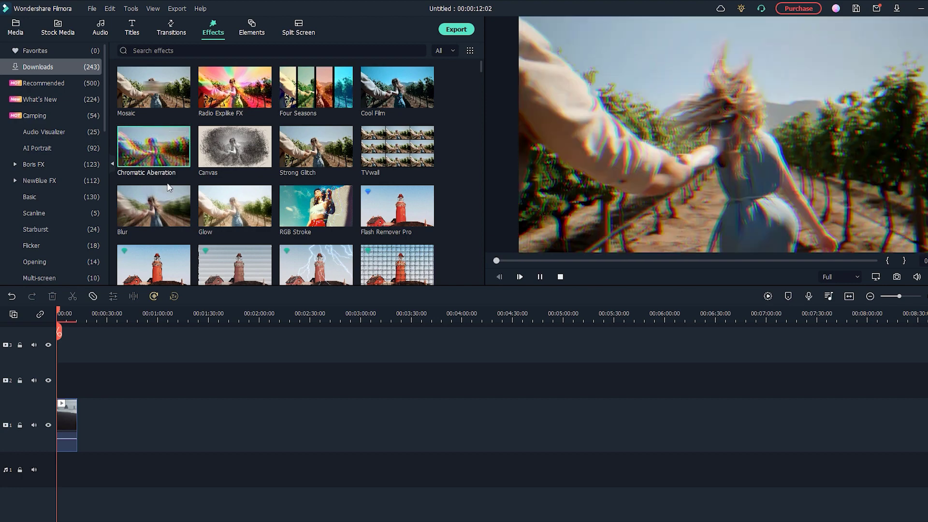
{"action": "left_click", "coordinate": [309, 218]}
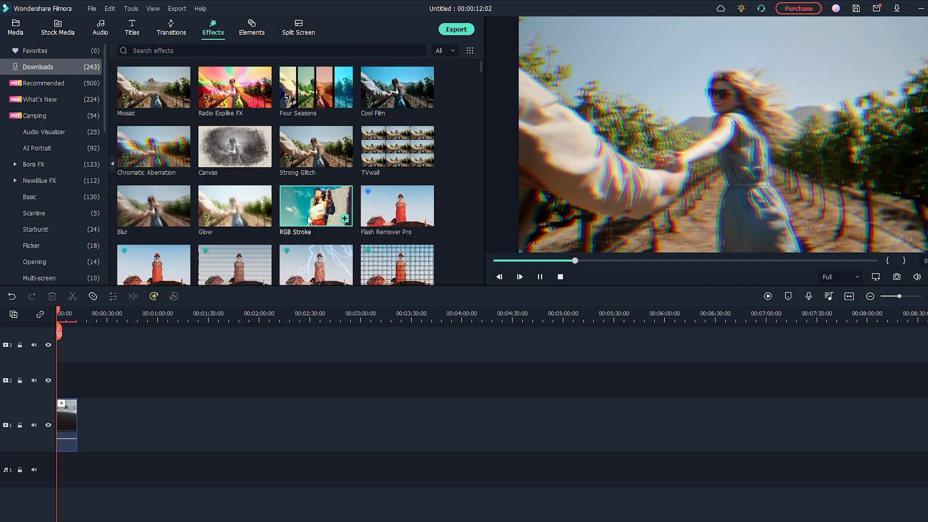
{"action": "scroll", "coordinate": [300, 215], "scroll_direction": "down", "scroll_amount": 10}
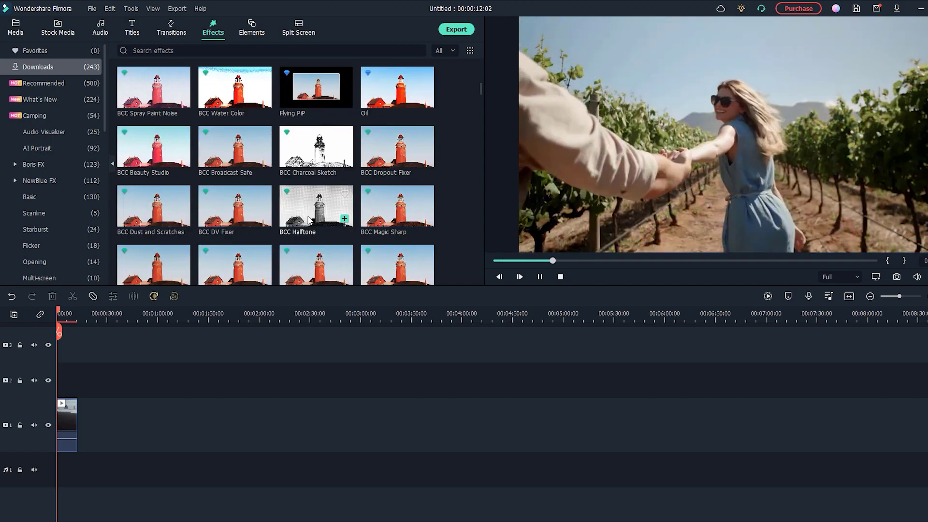
Step: Preview Superhero Pack Overlay 1 in Recommended and three Iridescent audio visualizers
{"action": "left_click", "coordinate": [43, 83]}
{"action": "left_click", "coordinate": [161, 160]}
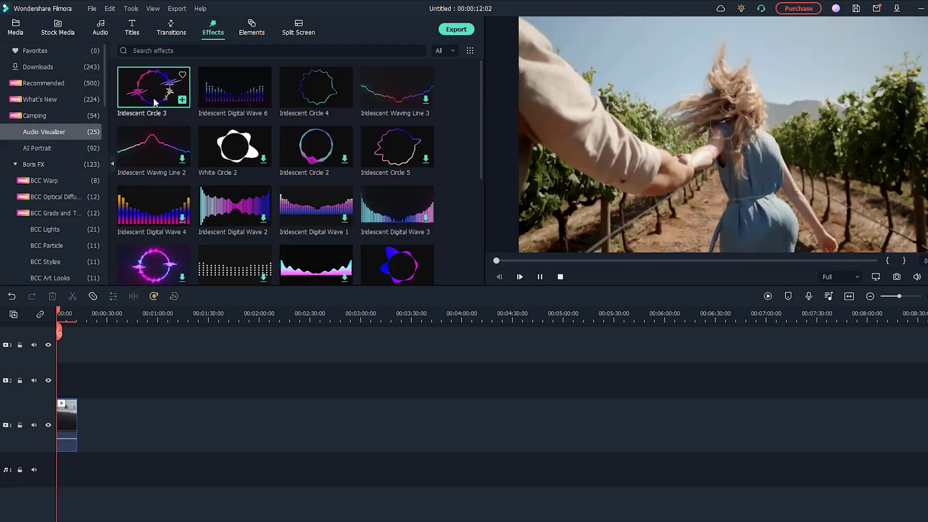
{"action": "left_click", "coordinate": [154, 102]}
{"action": "left_click", "coordinate": [218, 107]}
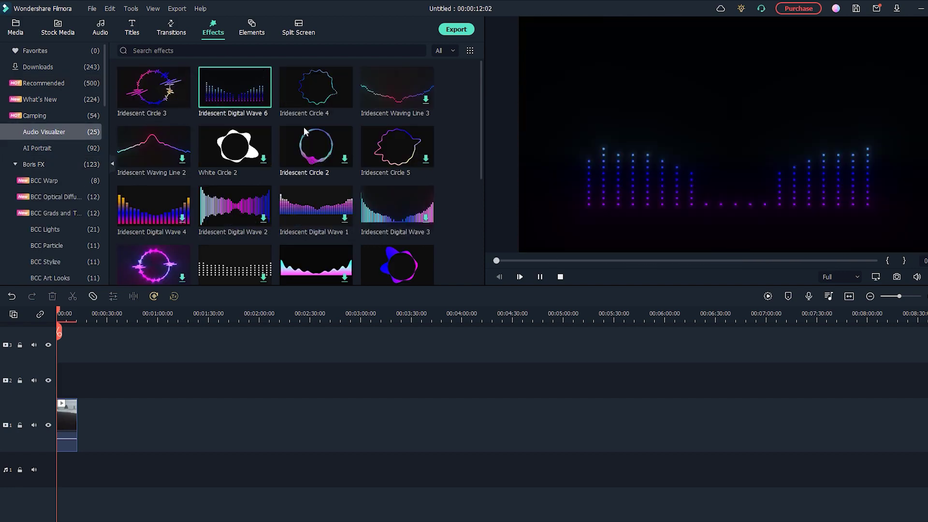
{"action": "left_click", "coordinate": [326, 100]}
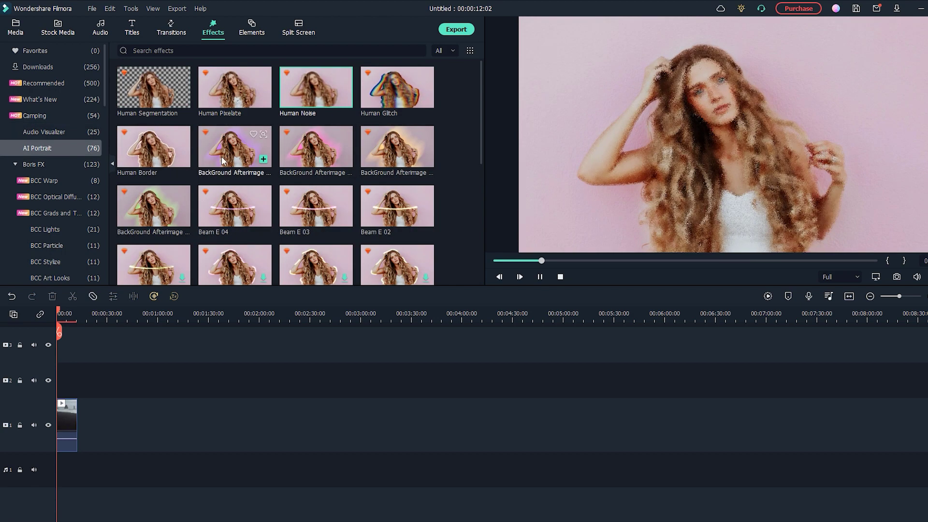
Step: Preview AI Portrait effects: background afterimage, beam ring, glow and RGB glitch
{"action": "left_click", "coordinate": [223, 161]}
{"action": "left_click", "coordinate": [310, 218]}
{"action": "left_click", "coordinate": [378, 159]}
{"action": "left_click", "coordinate": [386, 97]}
{"action": "scroll", "coordinate": [334, 114], "scroll_direction": "down", "scroll_amount": 3}
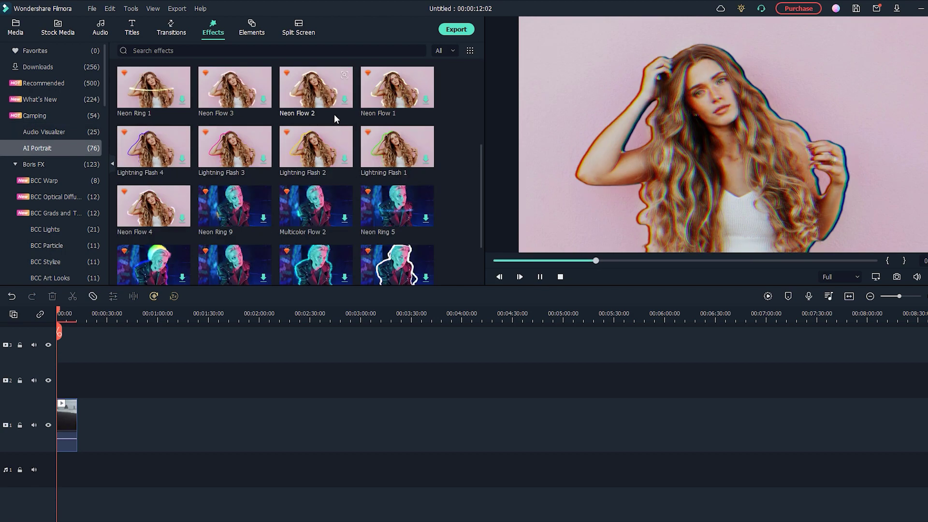
Step: Browse the BCC Warp and NewBlue Stylizer effects, then return to Audio Visualizer
{"action": "left_click", "coordinate": [43, 180]}
{"action": "scroll", "coordinate": [53, 175], "scroll_direction": "down", "scroll_amount": 4}
{"action": "left_click", "coordinate": [44, 148]}
{"action": "scroll", "coordinate": [160, 179], "scroll_direction": "down", "scroll_amount": 2}
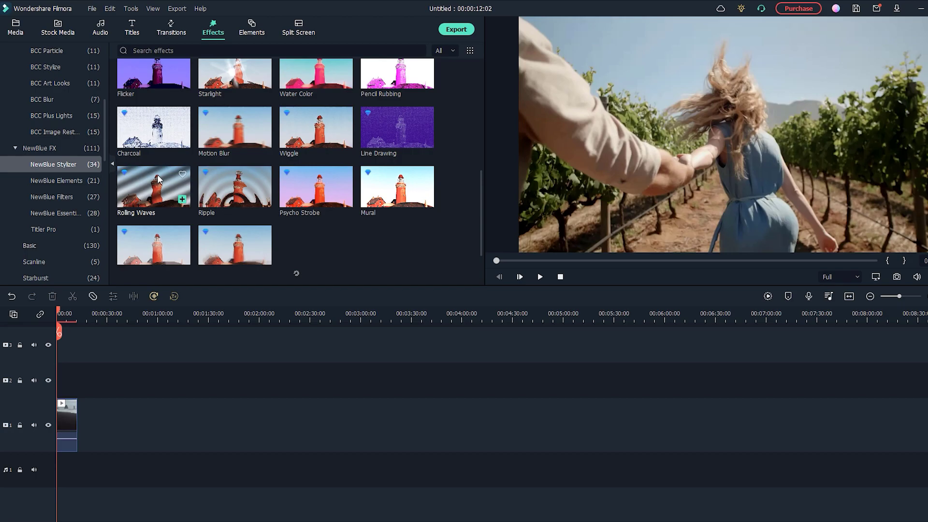
{"action": "scroll", "coordinate": [77, 164], "scroll_direction": "up", "scroll_amount": 8}
{"action": "left_click", "coordinate": [77, 150]}
{"action": "left_click", "coordinate": [77, 131]}
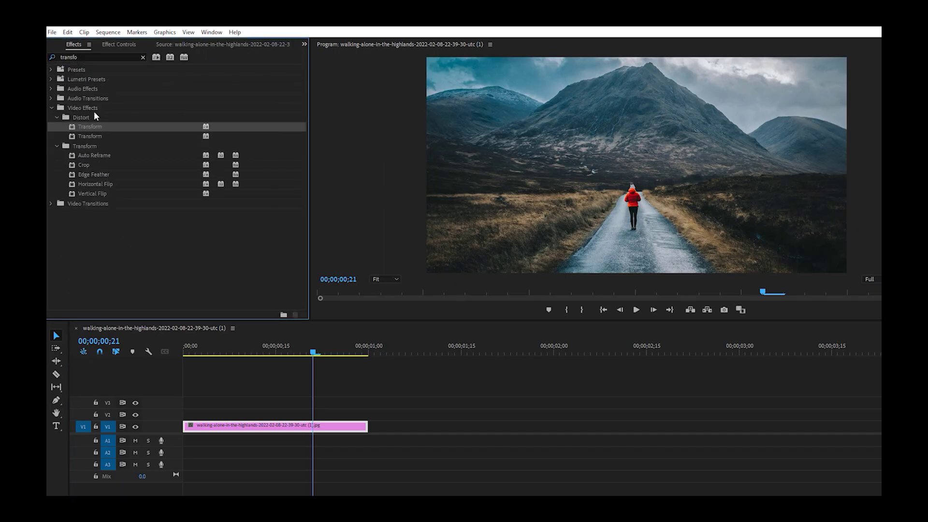
Step: Keyframe the Transform position from frame 15 so the photo slides right, then check the motion blur
{"action": "left_click", "coordinate": [118, 45]}
{"action": "scroll", "coordinate": [103, 182], "scroll_direction": "down", "scroll_amount": 3}
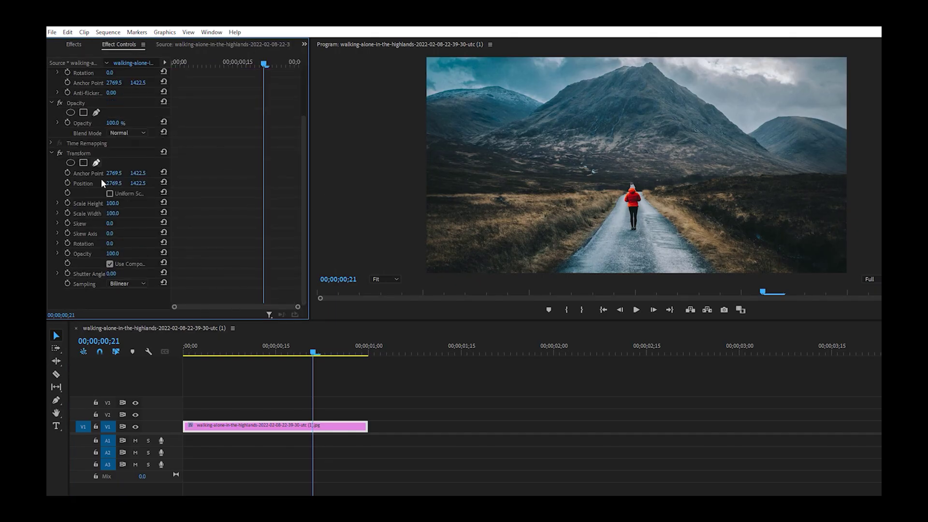
{"action": "left_click", "coordinate": [83, 153]}
{"action": "key", "text": "Left"}
{"action": "key", "text": "Left"}
{"action": "key", "text": "Left"}
{"action": "key", "text": "Left"}
{"action": "key", "text": "Left"}
{"action": "key", "text": "Left"}
{"action": "left_click", "coordinate": [67, 183]}
{"action": "key", "text": "shift+Right"}
{"action": "key", "text": "shift+Right"}
{"action": "left_click_drag", "start_coordinate": [114, 183], "coordinate": [176, 183]}
{"action": "key", "text": "Left"}
{"action": "key", "text": "Left"}
{"action": "key", "text": "Left"}
{"action": "key", "text": "Left"}
{"action": "key", "text": "Left"}
{"action": "key", "text": "Left"}
{"action": "key", "text": "Left"}
{"action": "key", "text": "Left"}
{"action": "key", "text": "Left"}
{"action": "key", "text": "Left"}
{"action": "key", "text": "Left"}
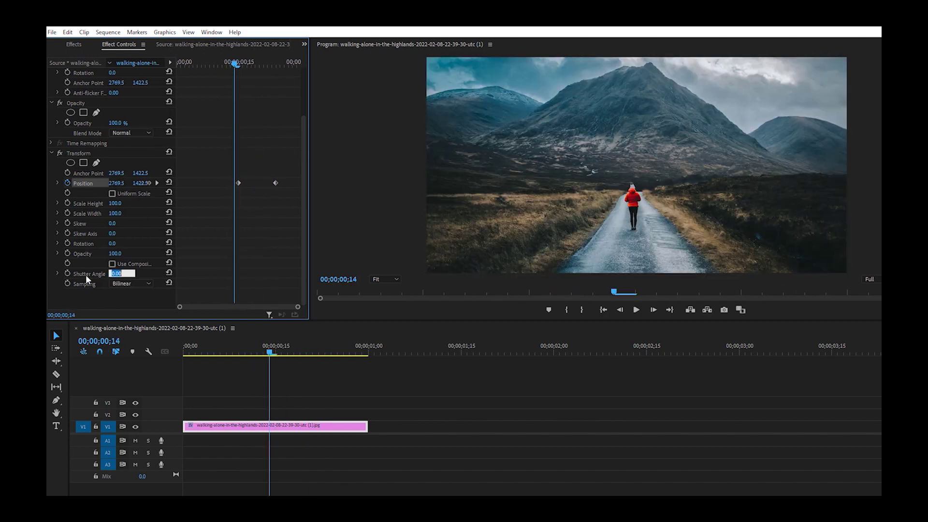
{"action": "left_click_drag", "start_coordinate": [309, 193], "coordinate": [332, 193]}
{"action": "key", "text": "Right"}
{"action": "key", "text": "Right"}
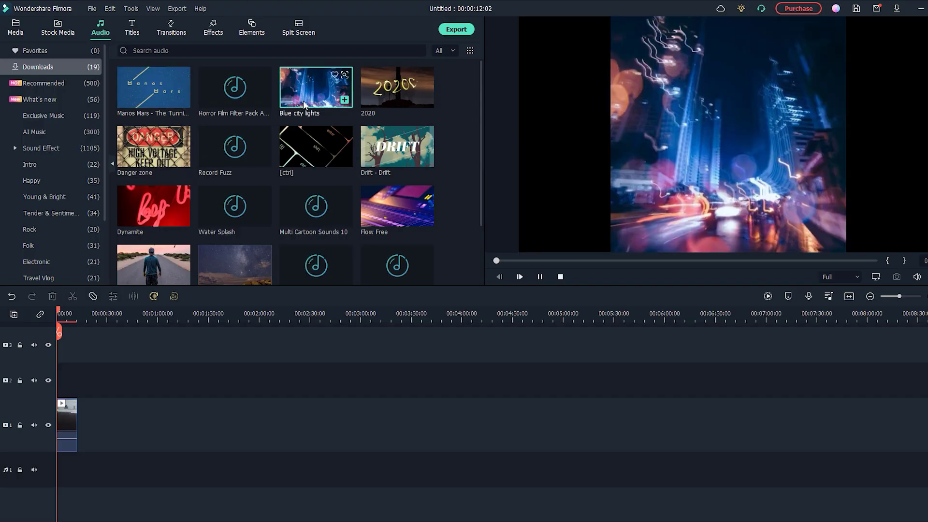
Step: Preview the 2020 track, download Whoosh 01, and preview Water Splash and TV Glitch Noise 02
{"action": "left_click", "coordinate": [394, 92]}
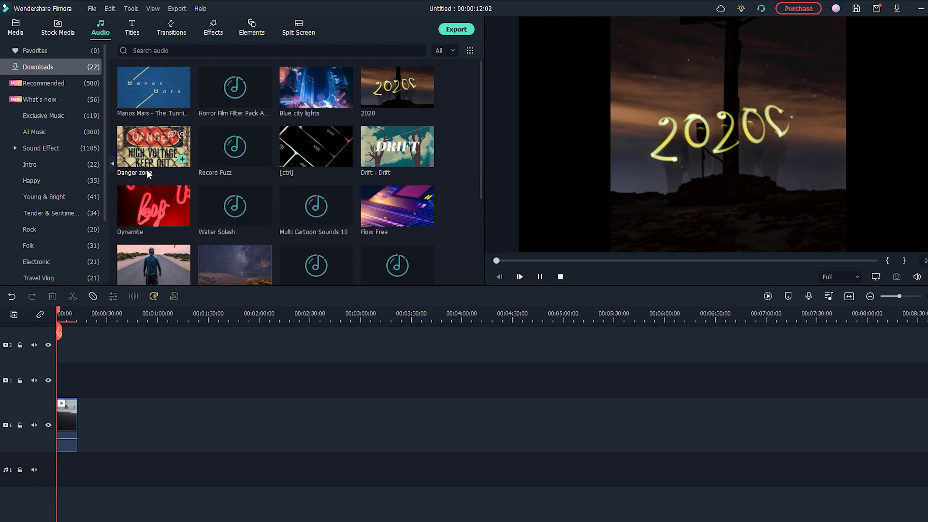
{"action": "left_click", "coordinate": [51, 150]}
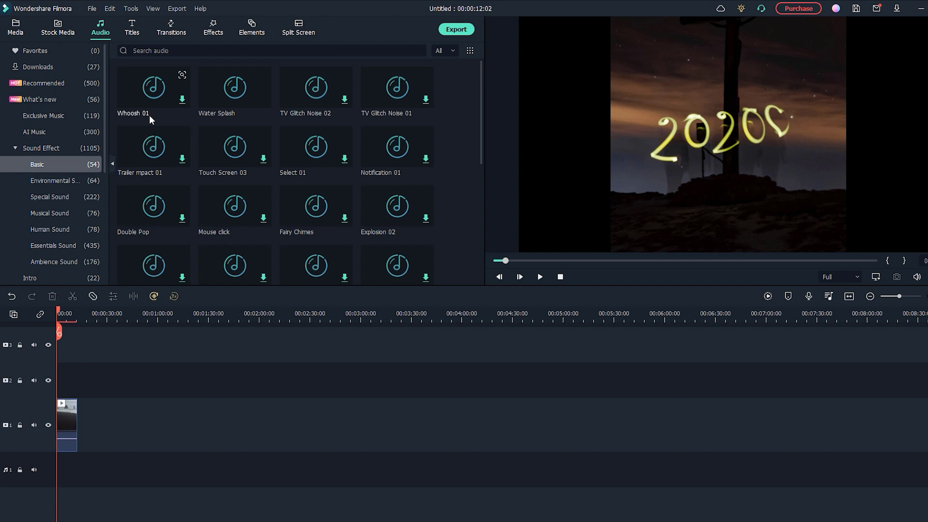
{"action": "left_click", "coordinate": [156, 105]}
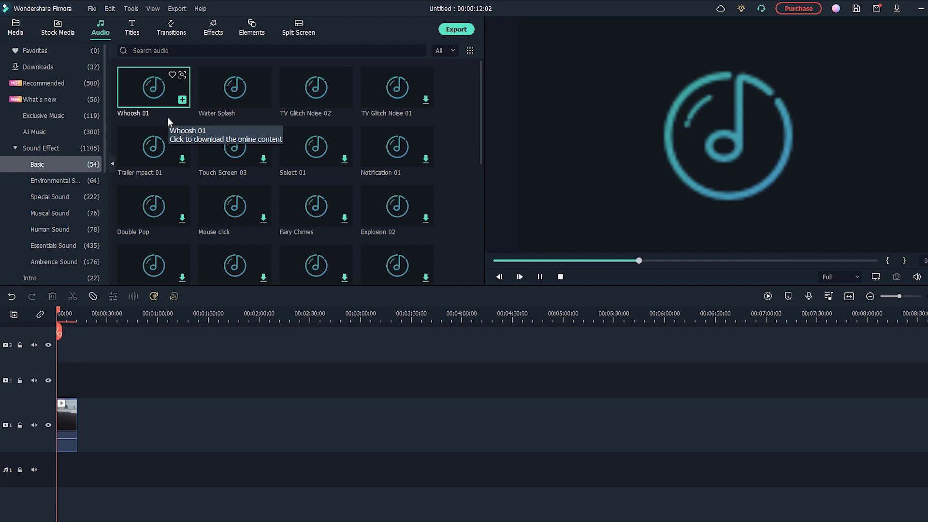
{"action": "left_click", "coordinate": [213, 99]}
{"action": "left_click", "coordinate": [300, 97]}
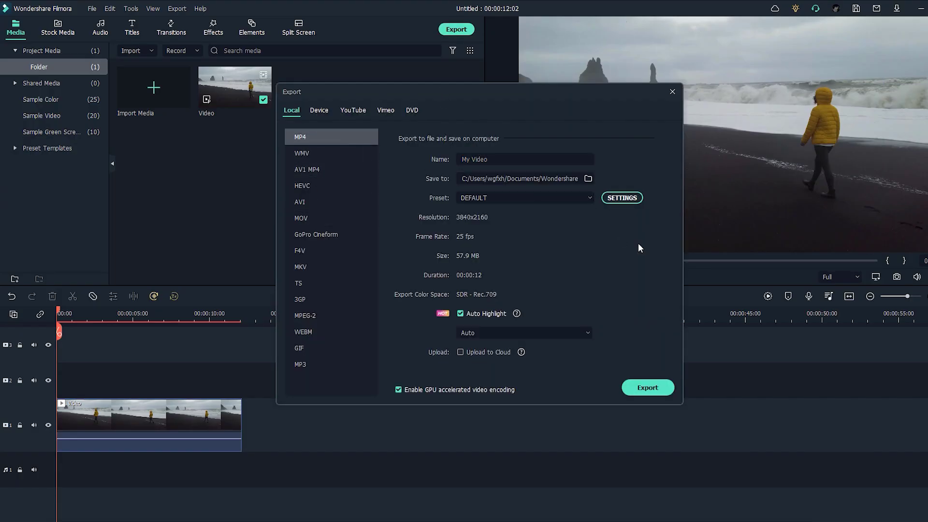
Step: In export Settings, review encoder, resolution and bit rate, and set the frame rate to 60 fps
{"action": "left_click", "coordinate": [622, 198]}
{"action": "left_click", "coordinate": [506, 151]}
{"action": "left_click", "coordinate": [512, 189]}
{"action": "left_click", "coordinate": [477, 337]}
{"action": "left_click", "coordinate": [488, 208]}
{"action": "left_click", "coordinate": [477, 330]}
{"action": "left_click", "coordinate": [489, 228]}
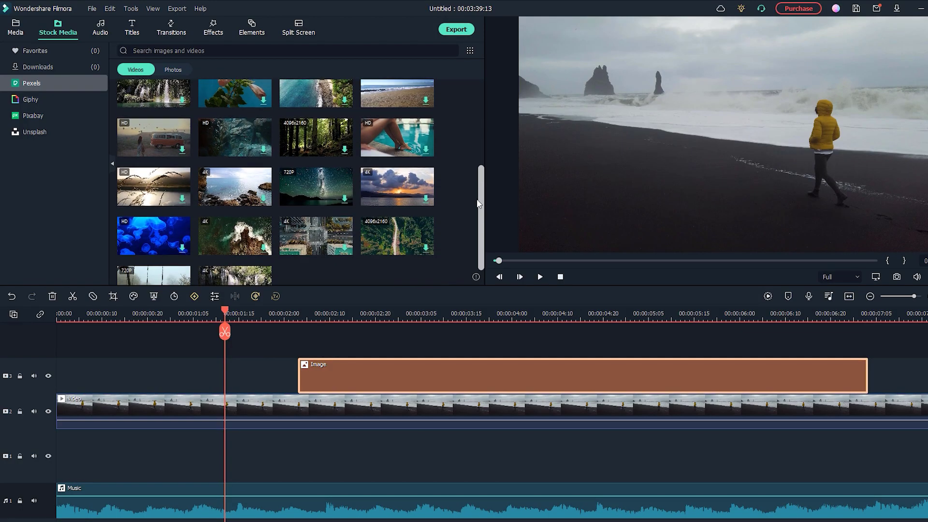
Step: Switch Stock Media from Pexels to Giphy, then Pixabay, then Unsplash
{"action": "left_click", "coordinate": [30, 99]}
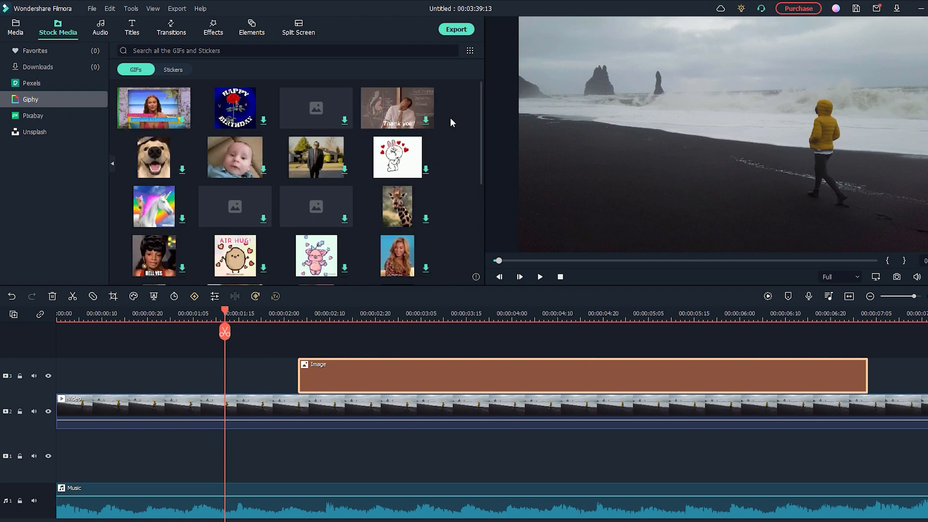
{"action": "scroll", "coordinate": [454, 135], "scroll_direction": "down", "scroll_amount": 4}
{"action": "left_click", "coordinate": [43, 115]}
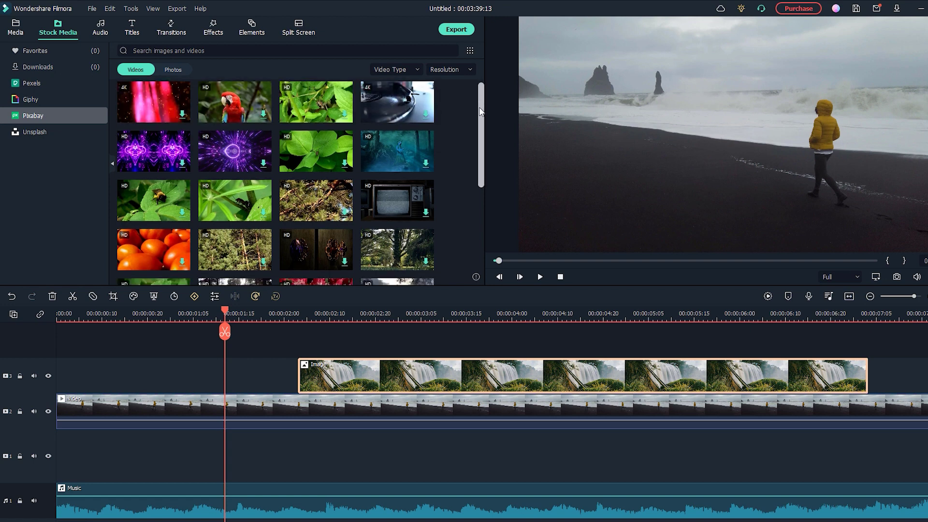
{"action": "scroll", "coordinate": [480, 111], "scroll_direction": "down", "scroll_amount": 2}
{"action": "left_click", "coordinate": [48, 132]}
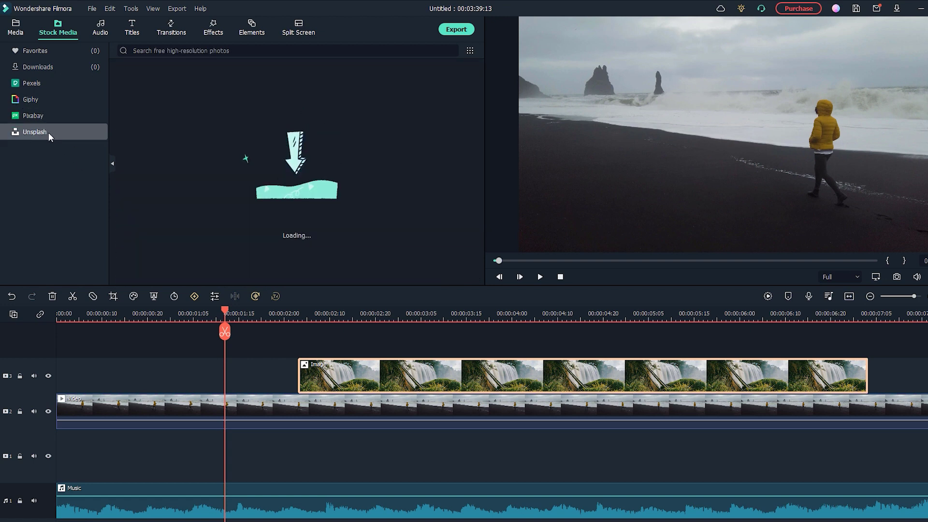